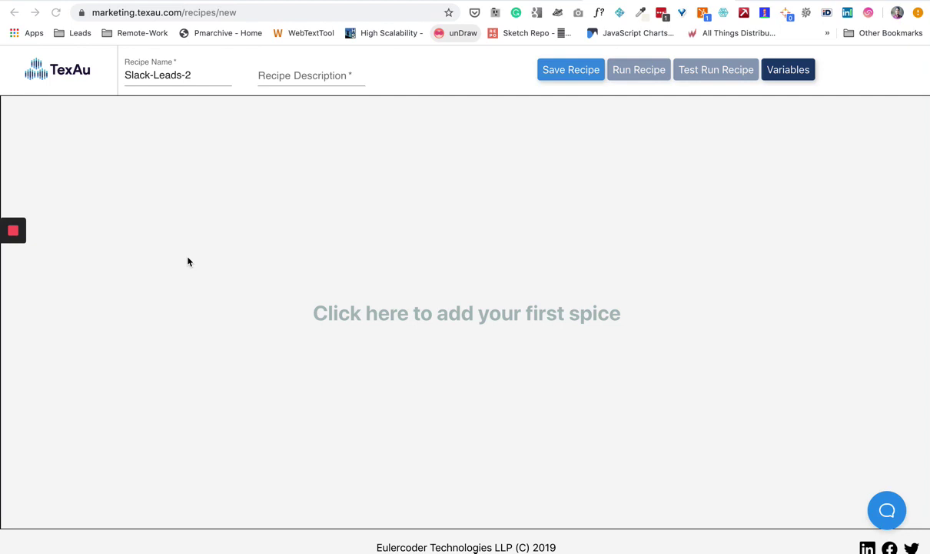
- Enter the recipe description 'Converts Slack Members into leads'
{"action": "left_click", "coordinate": [150, 78]}
{"action": "key", "text": "Tab"}
{"action": "left_click", "coordinate": [199, 78]}
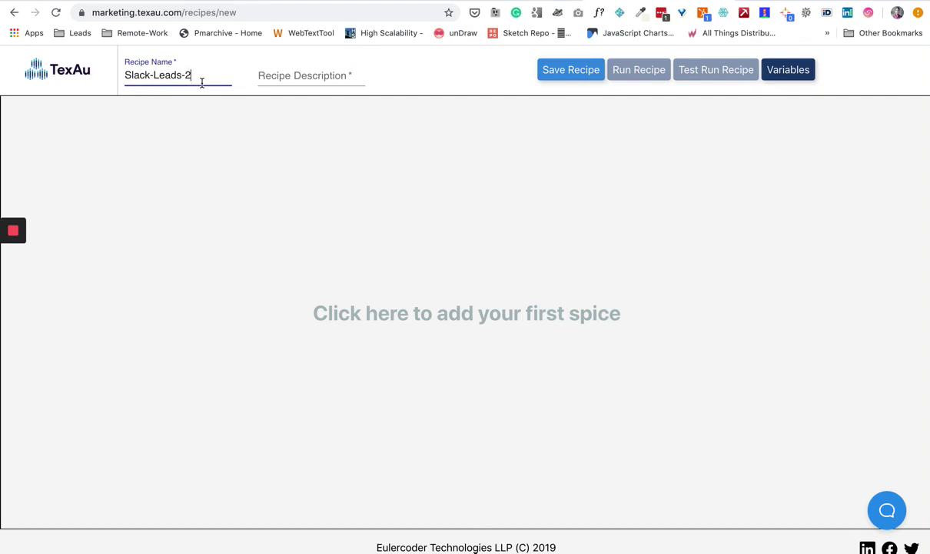
{"action": "left_click", "coordinate": [263, 77]}
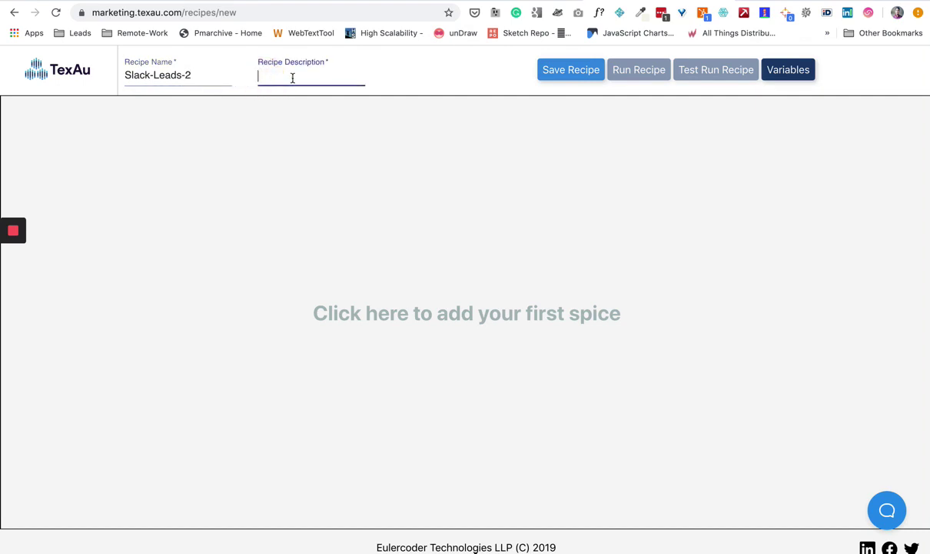
{"action": "type", "text": "S"}
{"action": "key", "text": "BackSpace"}
{"action": "type", "text": "Convet"}
{"action": "key", "text": "BackSpace"}
{"action": "type", "text": "rts Slack Memmbe"}
{"action": "key", "text": "BackSpace"}
{"action": "key", "text": "BackSpace"}
{"action": "key", "text": "BackSpace"}
{"action": "type", "text": "bers into Geads"}
- Save the Slack-Leads-2 recipe without adding any spice yet
{"action": "left_click", "coordinate": [444, 151]}
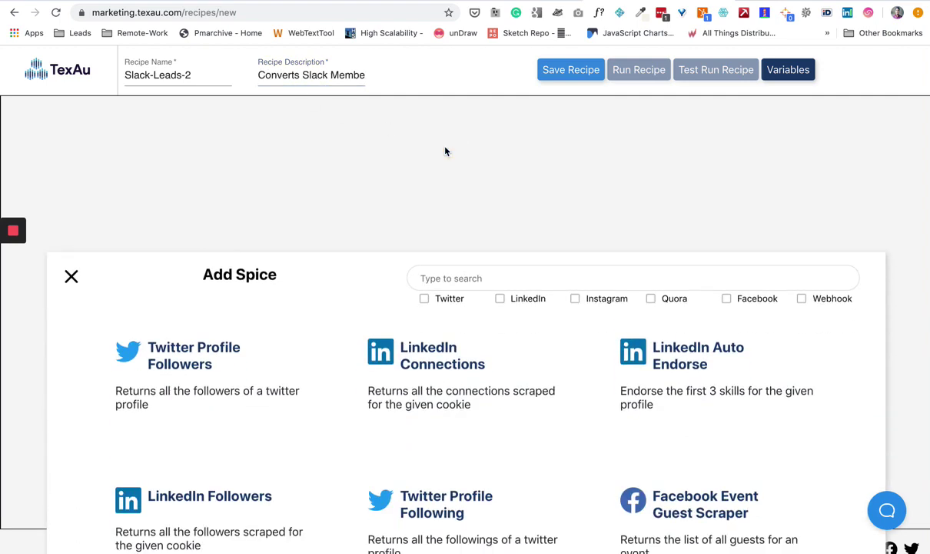
{"action": "left_click", "coordinate": [503, 115]}
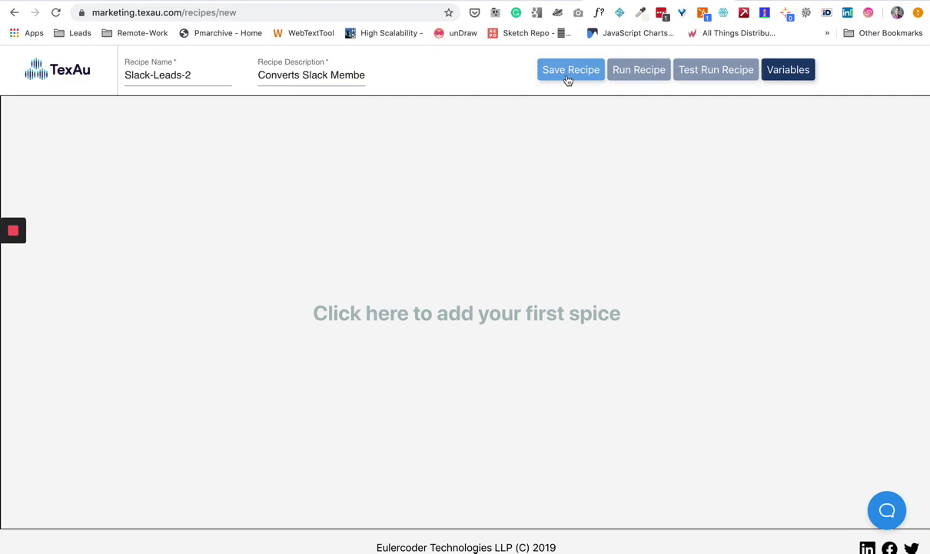
{"action": "left_click", "coordinate": [567, 77]}
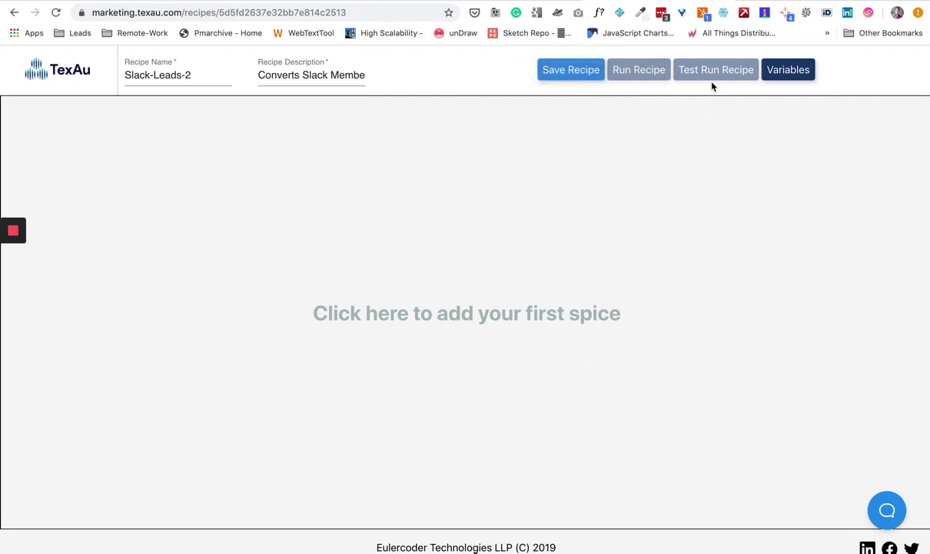
- Open the Variables panel to view the recipe's empty global and local variable lists
{"action": "left_click", "coordinate": [782, 74]}
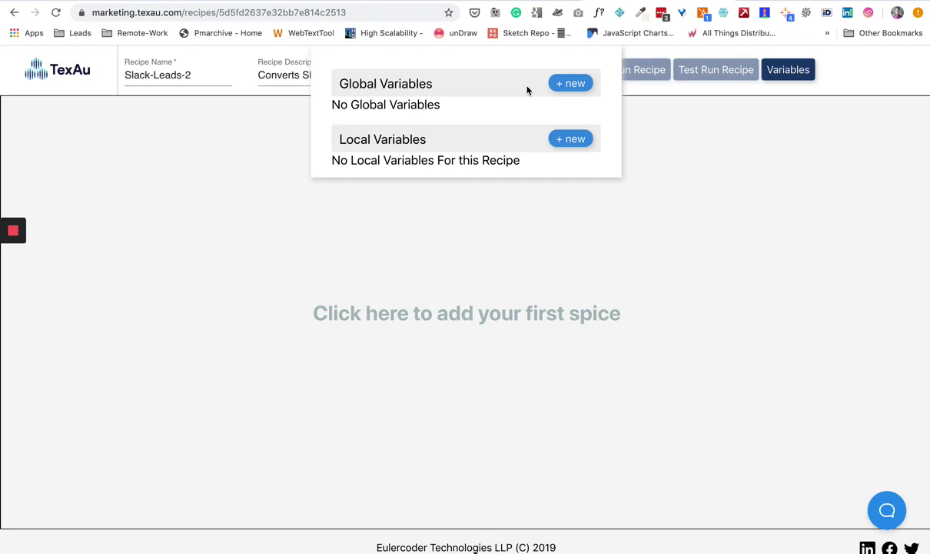
- Add a local variable Slack-Session-cooke with the placeholder value xyz
{"action": "left_click", "coordinate": [570, 140]}
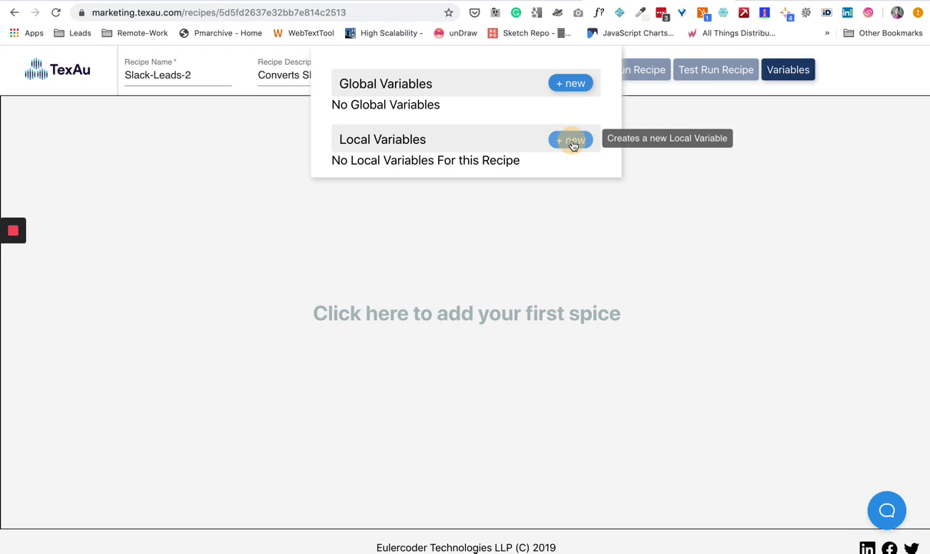
{"action": "left_click", "coordinate": [448, 171]}
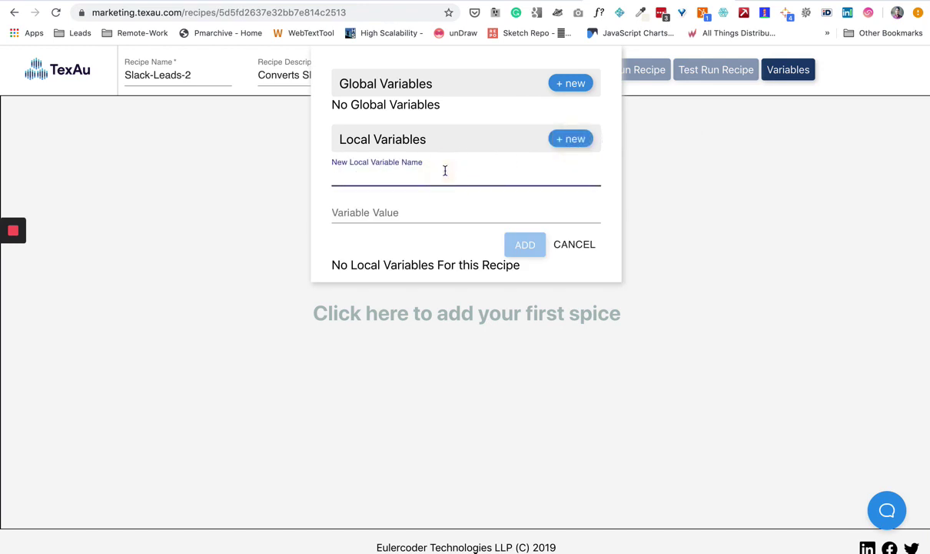
{"action": "type", "text": "Slack-See"}
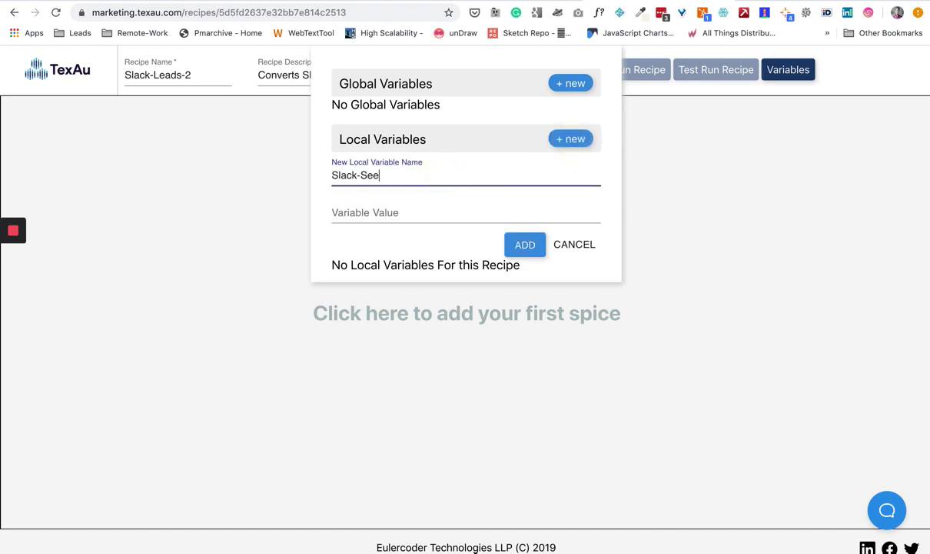
{"action": "key", "text": "BackSpace"}
{"action": "type", "text": "ssion-cooke"}
{"action": "left_click", "coordinate": [428, 206]}
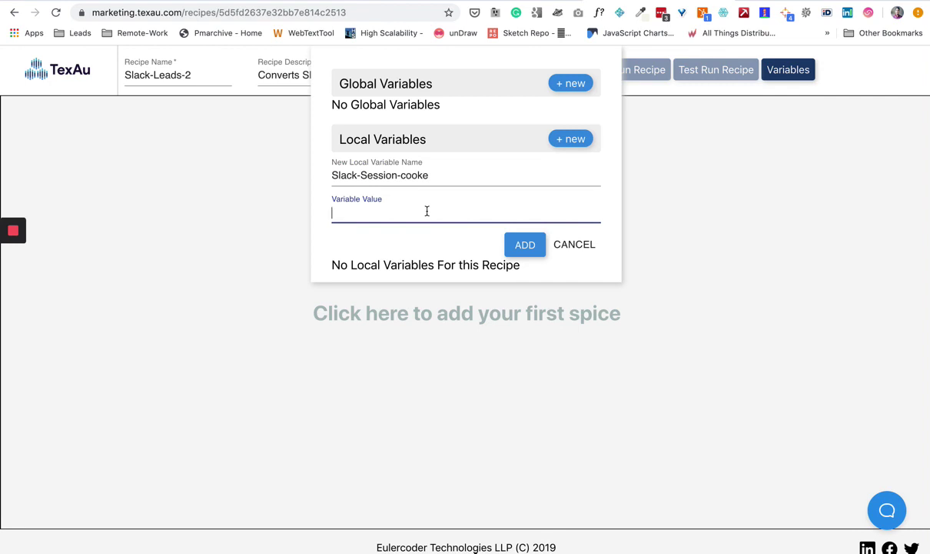
{"action": "type", "text": "sdj"}
{"action": "key", "text": "BackSpace"}
{"action": "key", "text": "BackSpace"}
{"action": "key", "text": "BackSpace"}
{"action": "type", "text": "xyz"}
{"action": "left_click", "coordinate": [525, 244]}
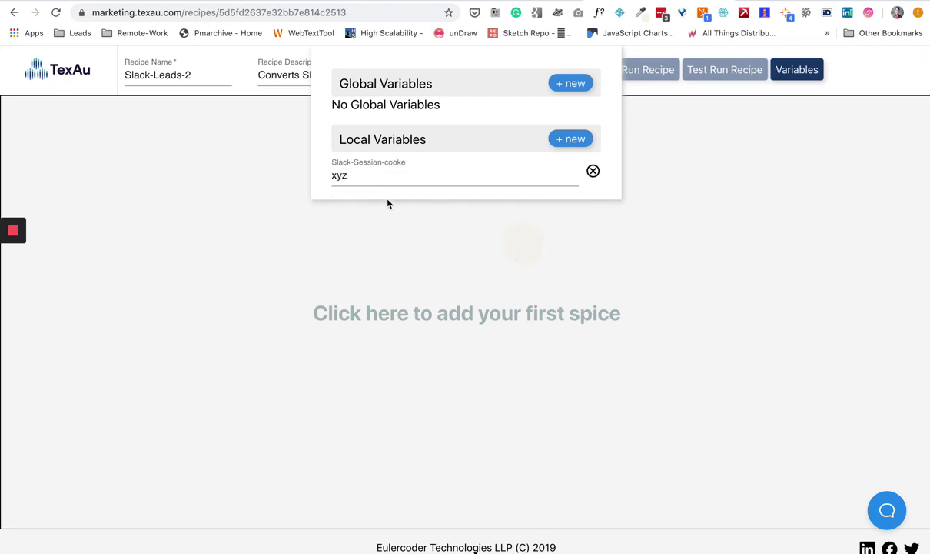
{"action": "left_click", "coordinate": [365, 171]}
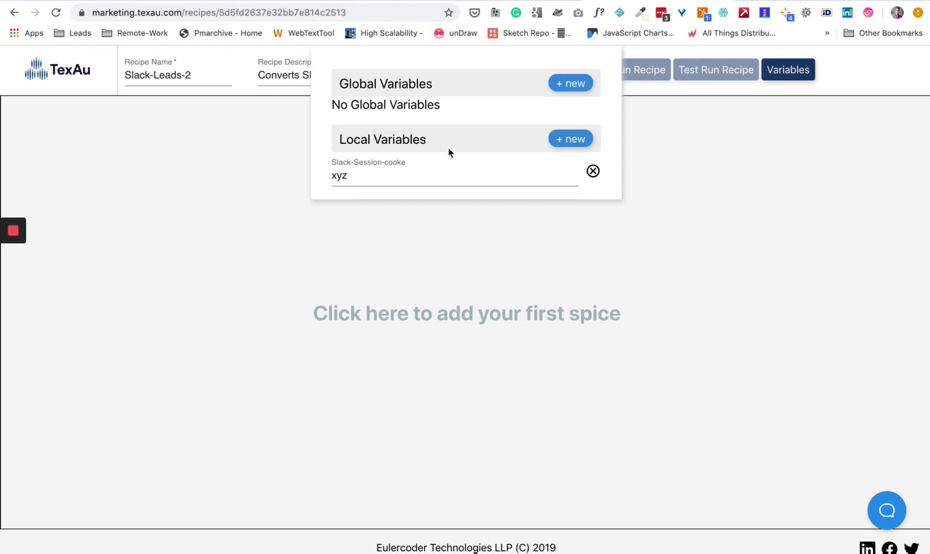
- Add a global variable Slack-Session-Global holding the Slack session cookie value
{"action": "left_click", "coordinate": [566, 85]}
{"action": "left_click", "coordinate": [466, 123]}
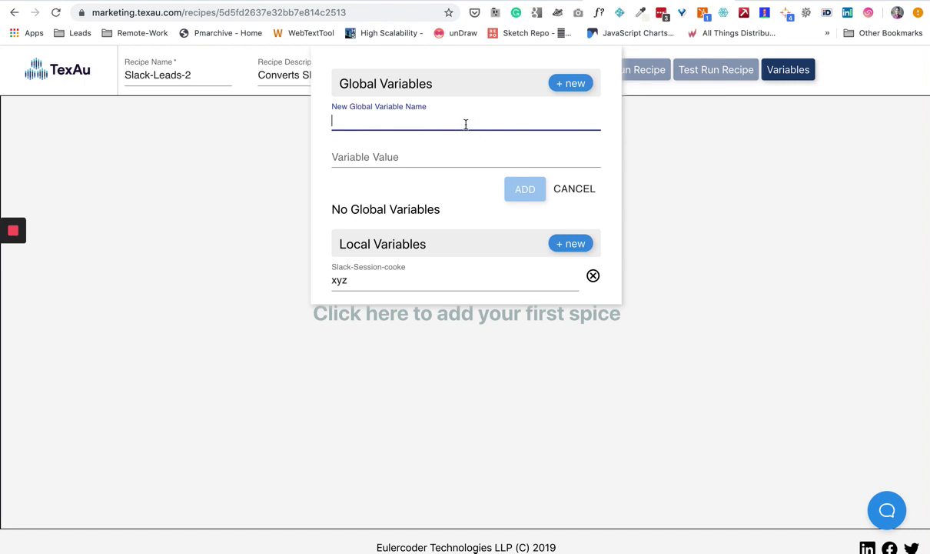
{"action": "type", "text": "Slack-Se"}
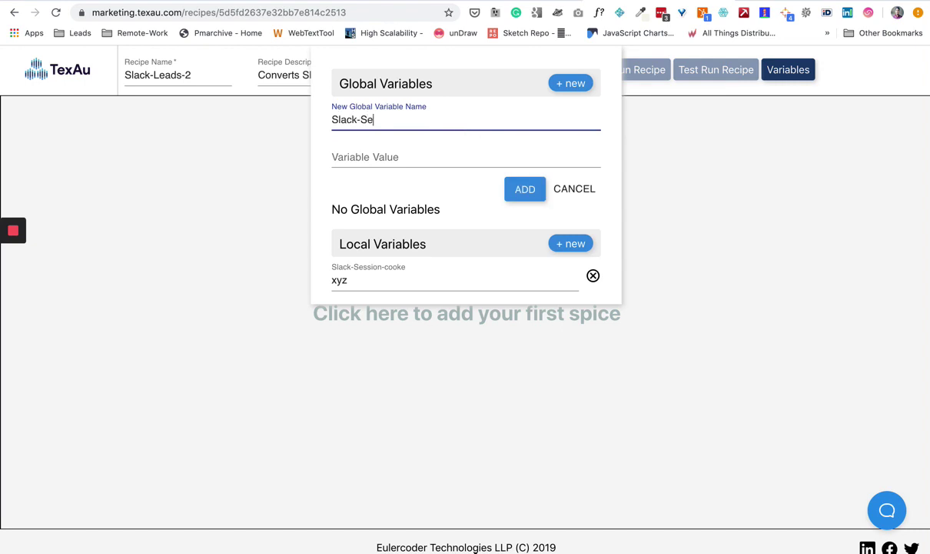
{"action": "type", "text": "ssion-Global"}
{"action": "key", "text": "Tab"}
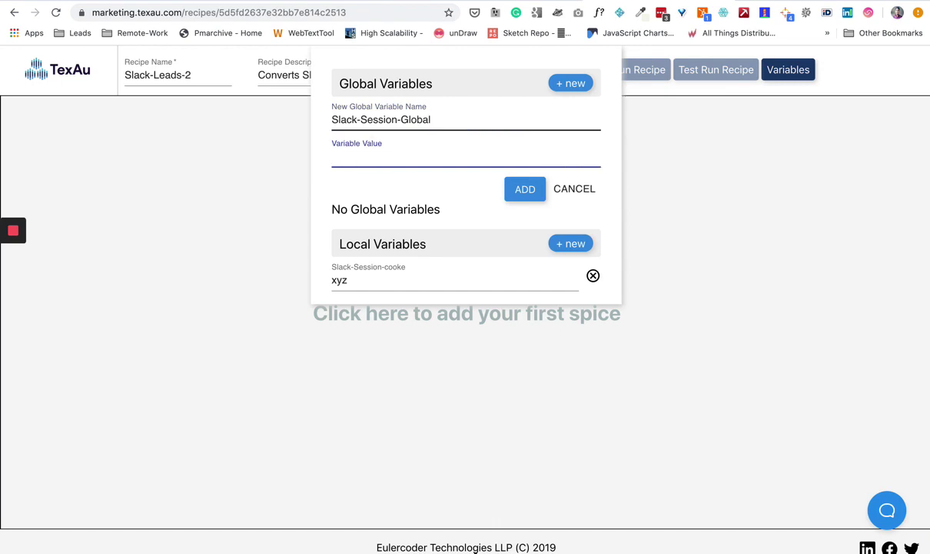
{"action": "type", "text": "qwedsa123456"}
{"action": "left_click", "coordinate": [525, 198]}
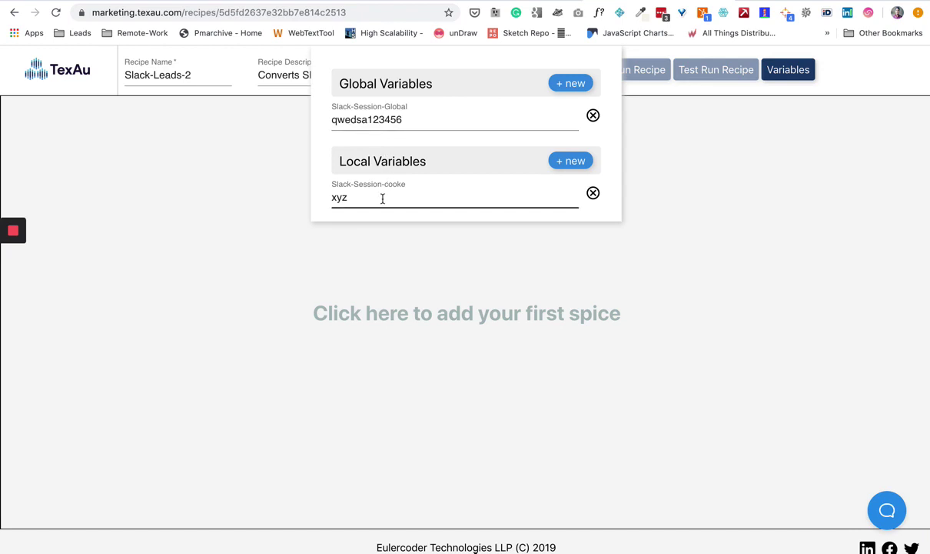
- Close the variables panel, briefly reopen it, then close it to return to the canvas
{"action": "left_click", "coordinate": [676, 120]}
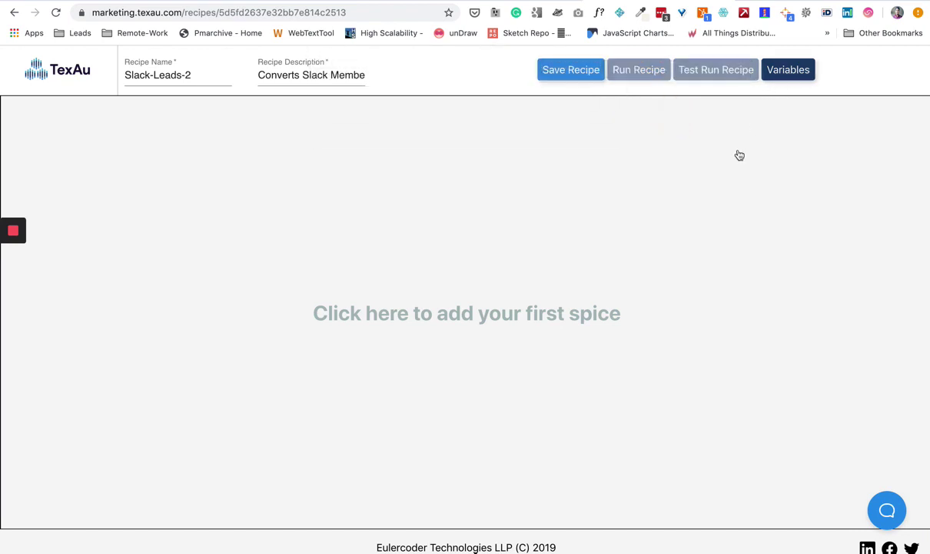
{"action": "left_click", "coordinate": [787, 71]}
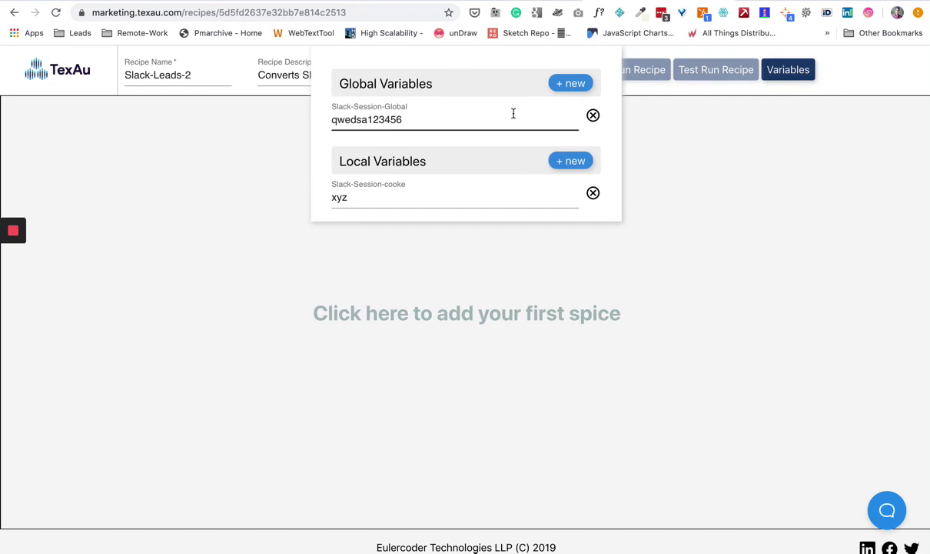
{"action": "left_click", "coordinate": [648, 134]}
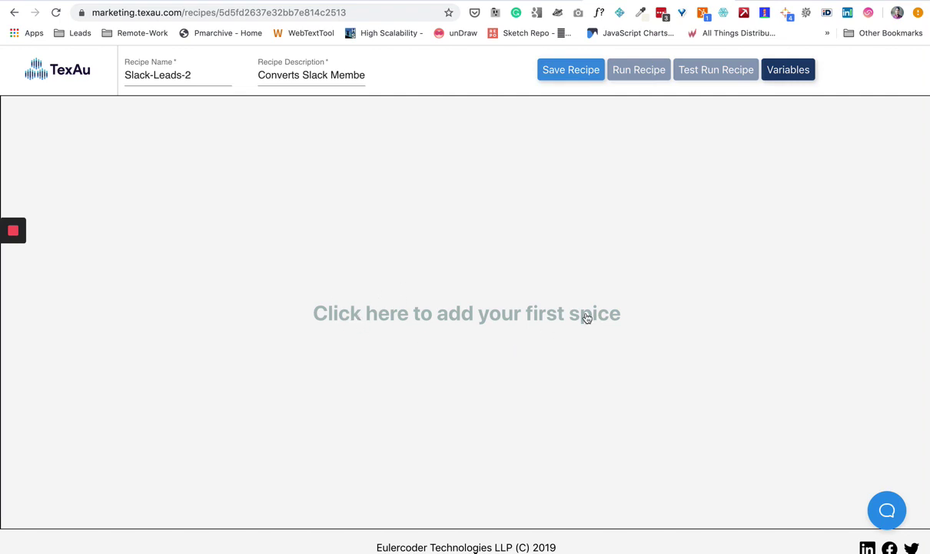
- Open the Add Spice picker and filter it with 'sla' to show the Slack spices
{"action": "left_click", "coordinate": [498, 253]}
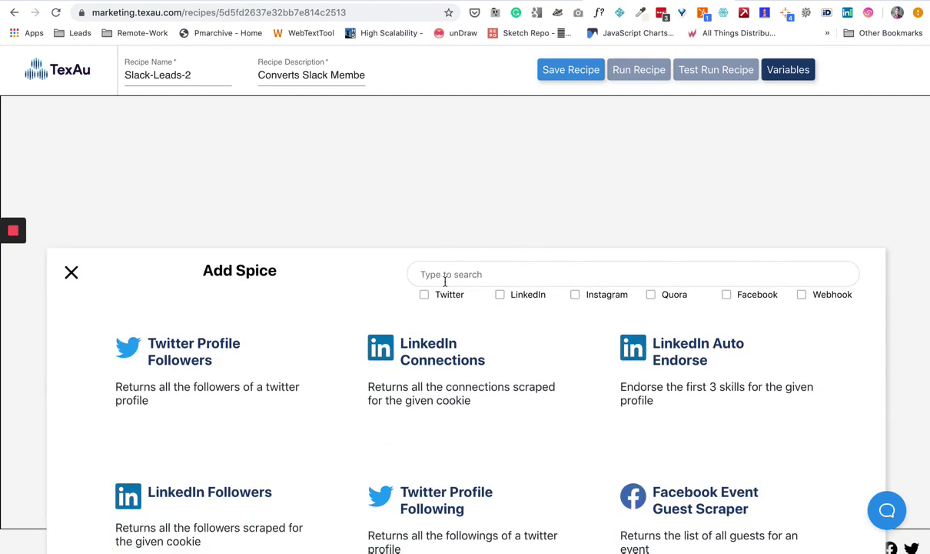
{"action": "left_click", "coordinate": [444, 281]}
{"action": "type", "text": "sla"}
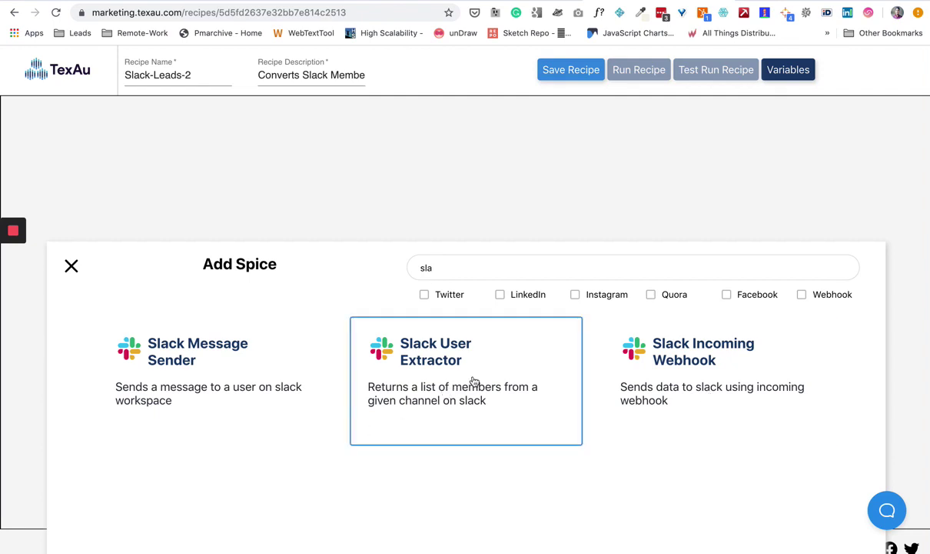
{"action": "left_click", "coordinate": [446, 356]}
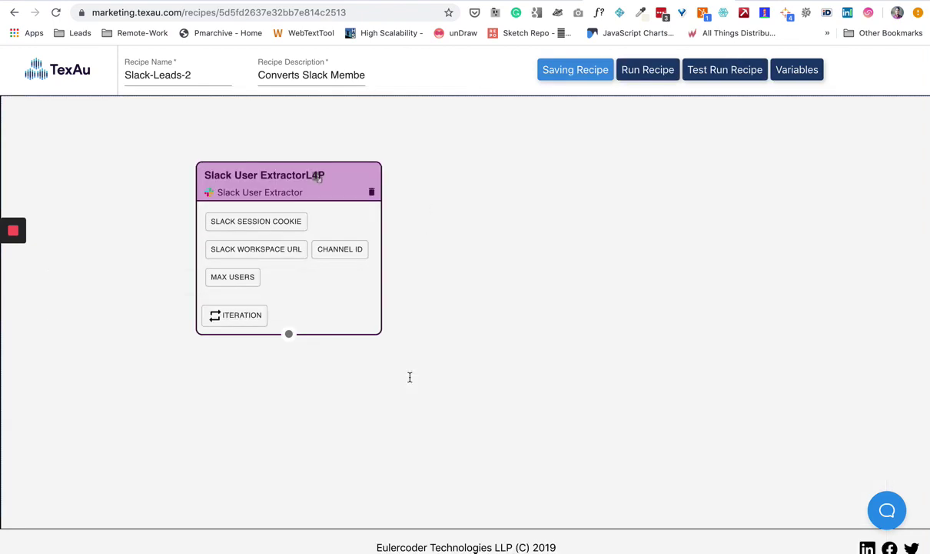
{"action": "left_click_drag", "start_coordinate": [328, 197], "coordinate": [242, 166]}
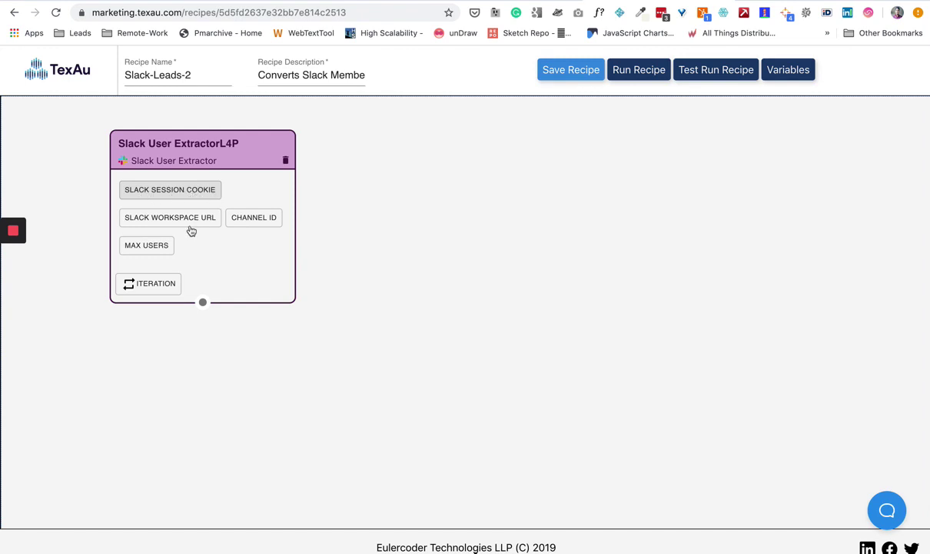
{"action": "left_click", "coordinate": [198, 196]}
{"action": "left_click", "coordinate": [198, 196]}
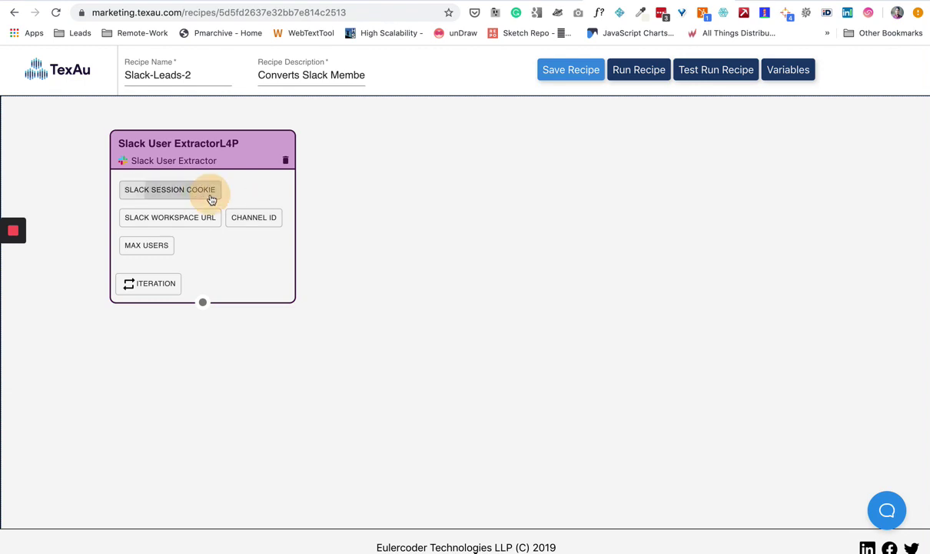
- Bind the Slack User Extractor's Slack Session Cookie input to the local Slack-Session-cooke variable
{"action": "left_click", "coordinate": [196, 213]}
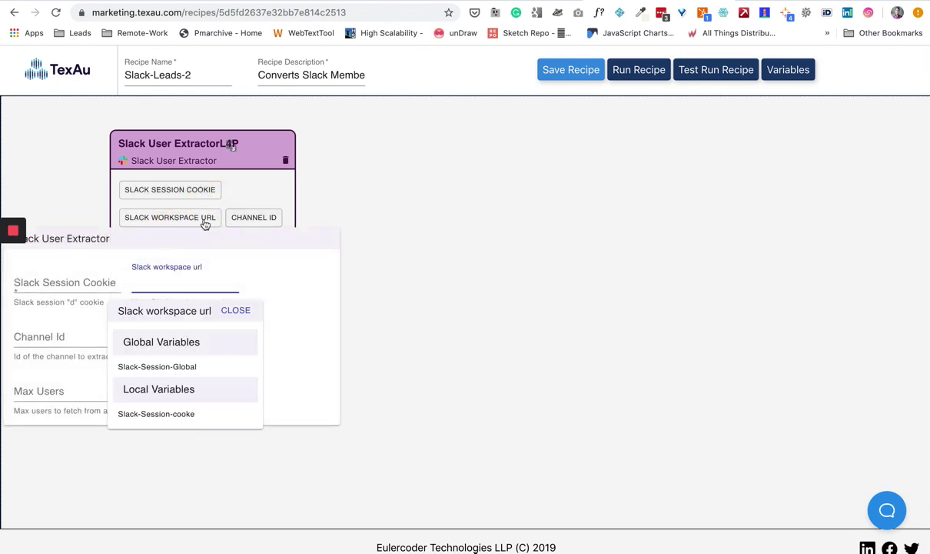
{"action": "left_click", "coordinate": [236, 310]}
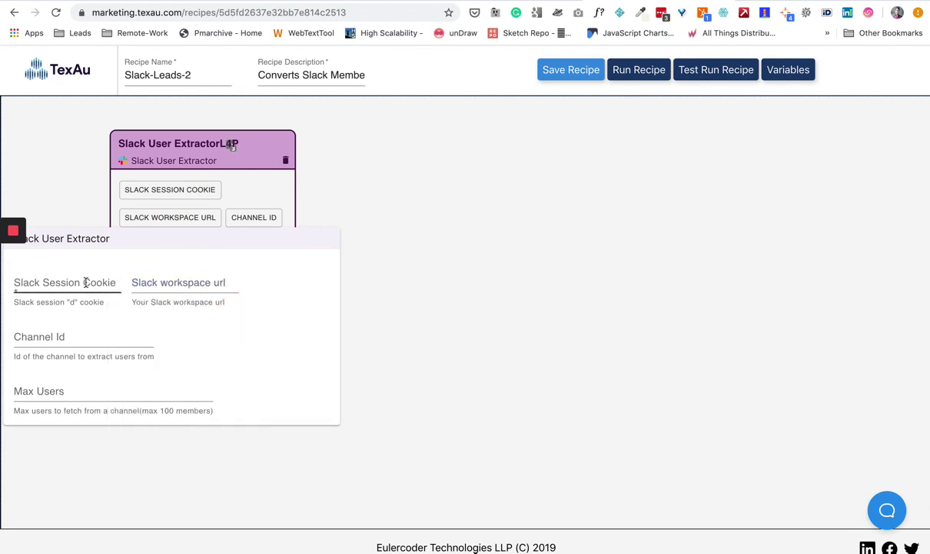
{"action": "left_click", "coordinate": [52, 286]}
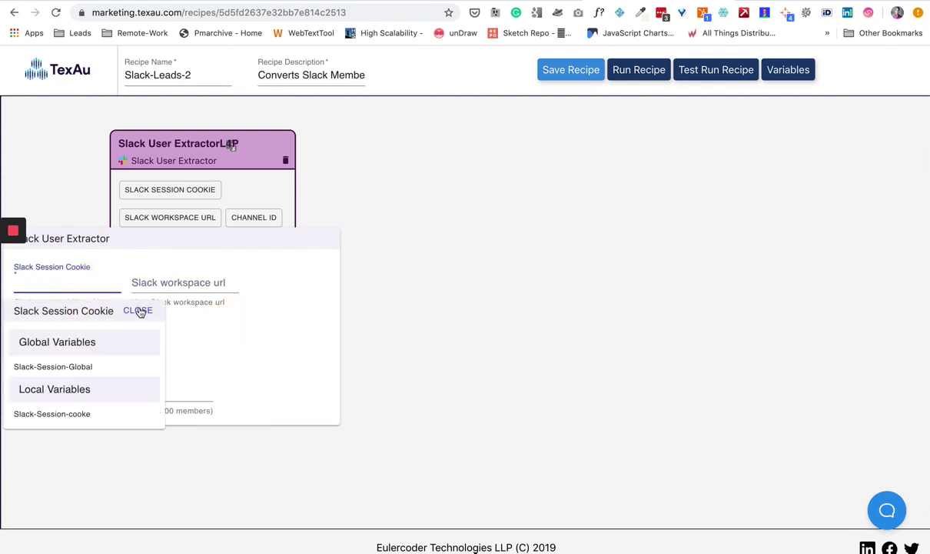
{"action": "left_click", "coordinate": [57, 416]}
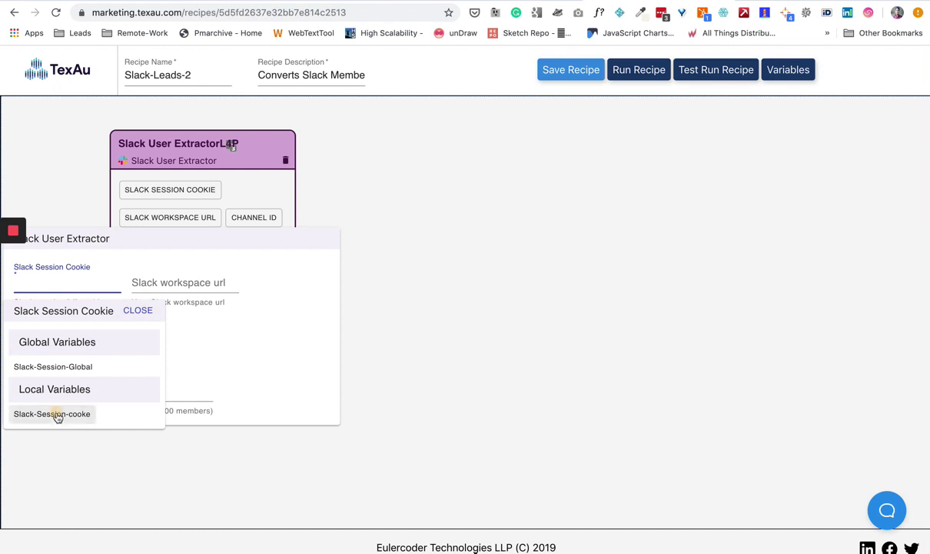
{"action": "left_click", "coordinate": [185, 280]}
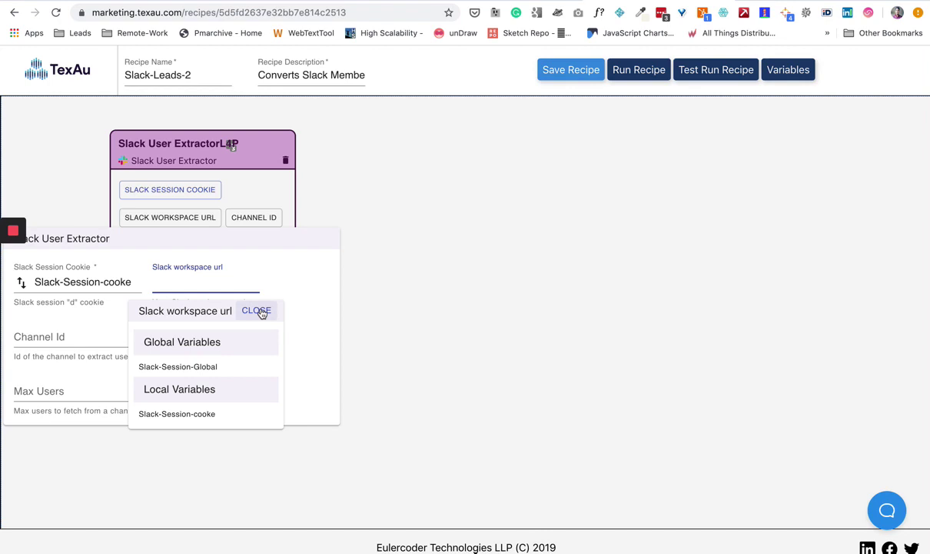
{"action": "left_click", "coordinate": [260, 311]}
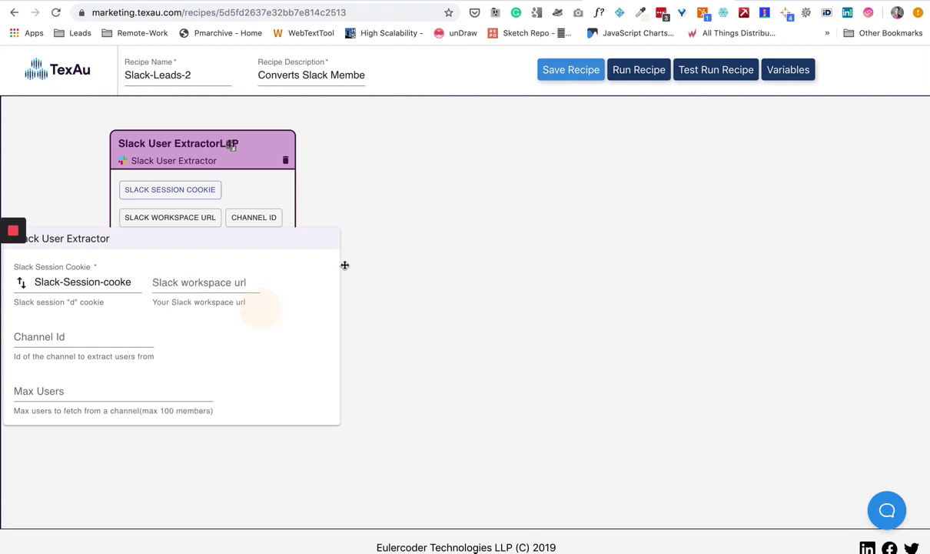
{"action": "left_click", "coordinate": [336, 204]}
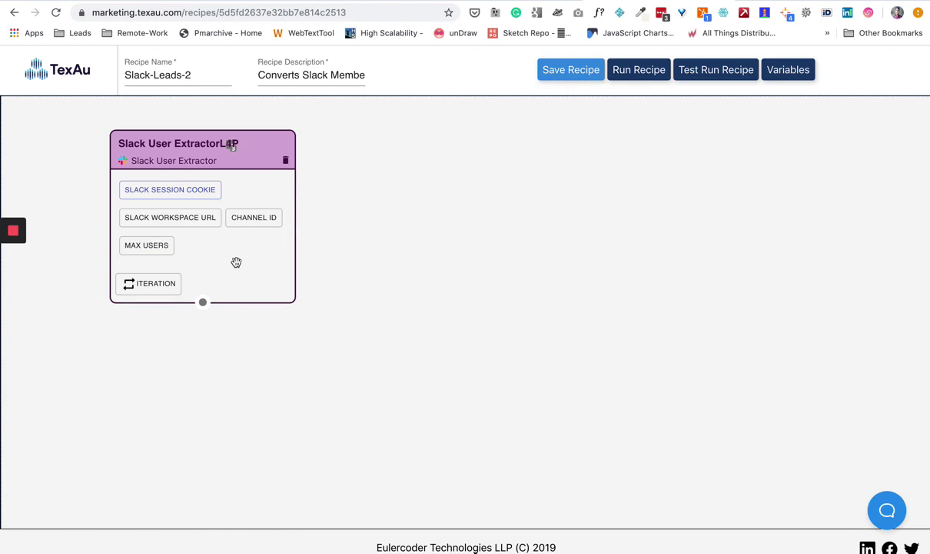
- Add a LinkedIn Profile Url Finder spice below the Slack User Extractor, found by searching 'Linked'
{"action": "left_click", "coordinate": [204, 304]}
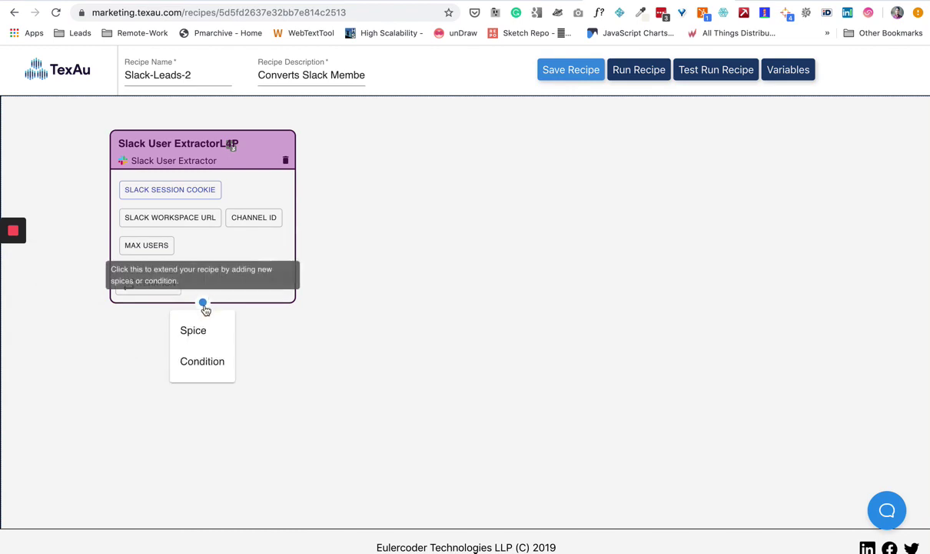
{"action": "left_click", "coordinate": [327, 265]}
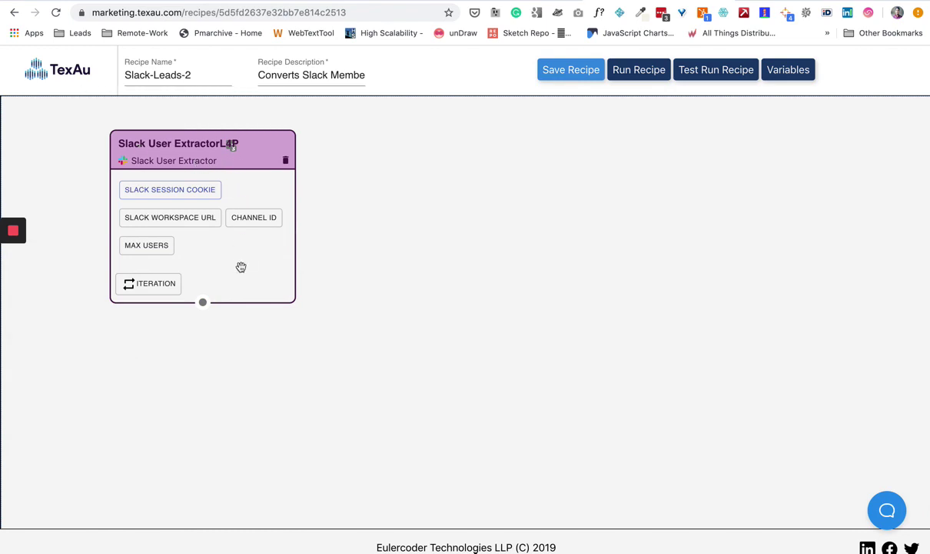
{"action": "left_click", "coordinate": [203, 302]}
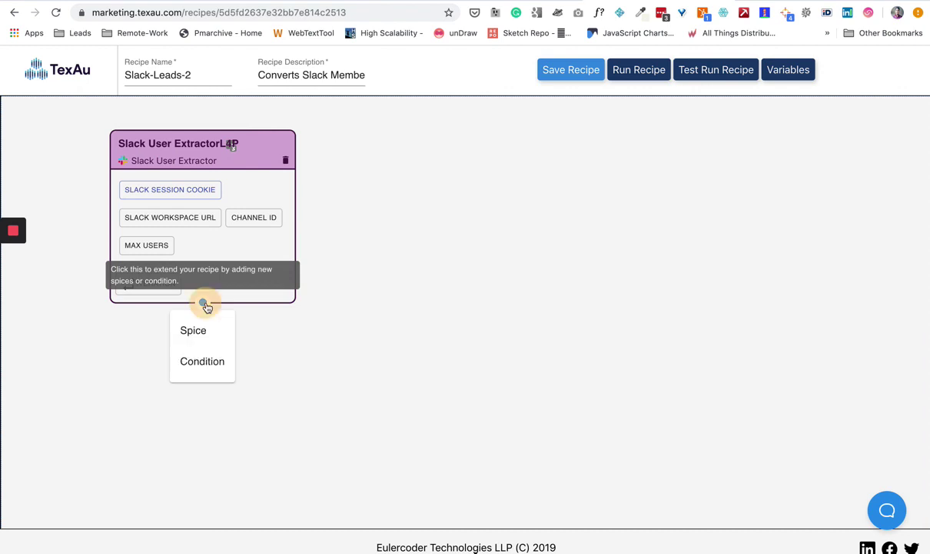
{"action": "left_click", "coordinate": [201, 330]}
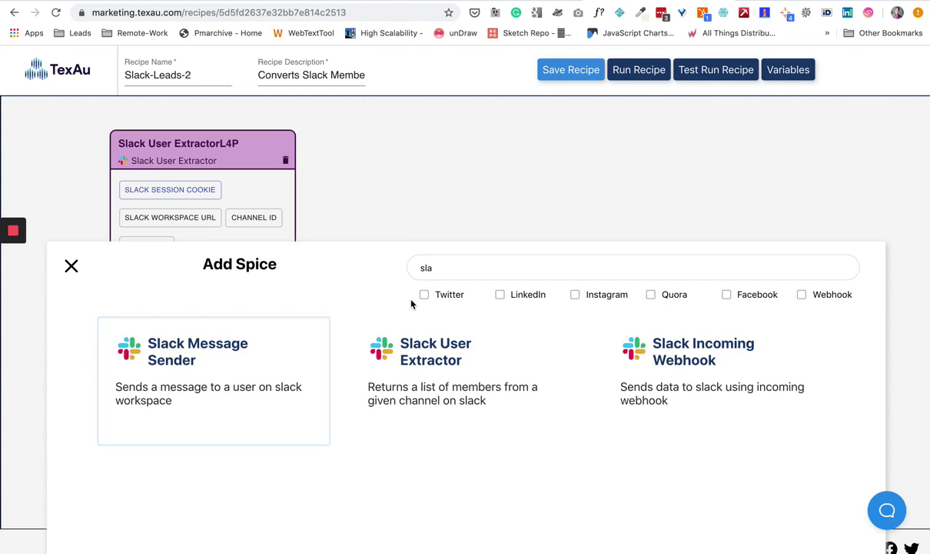
{"action": "left_click", "coordinate": [423, 265]}
{"action": "key", "text": "BackSpace"}
{"action": "key", "text": "BackSpace"}
{"action": "key", "text": "BackSpace"}
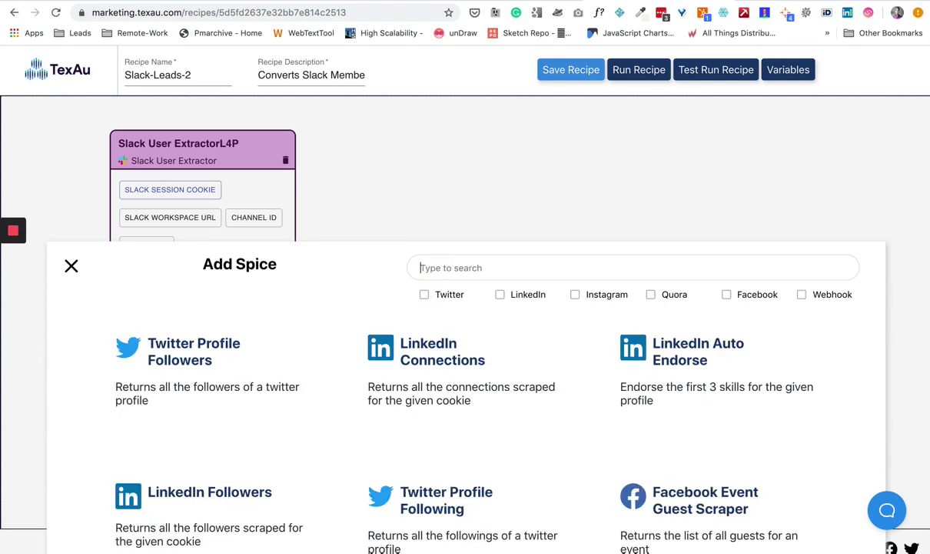
{"action": "type", "text": "Lio"}
{"action": "key", "text": "BackSpace"}
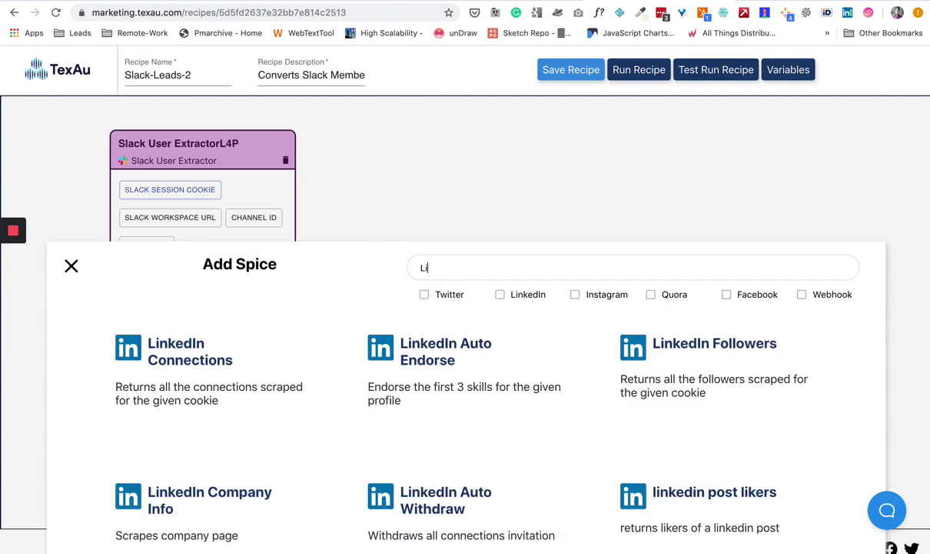
{"action": "type", "text": "nked"}
{"action": "scroll", "coordinate": [489, 431], "scroll_direction": "down", "scroll_amount": 5}
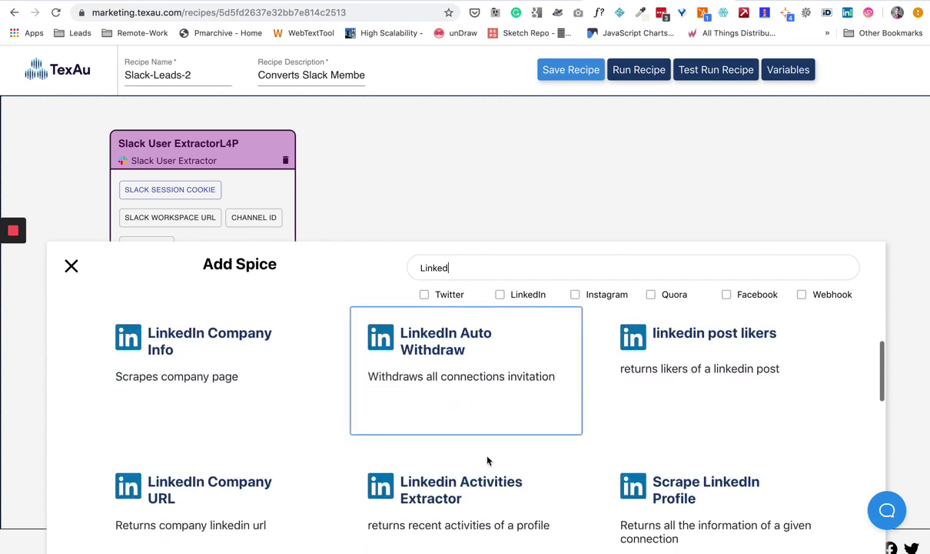
{"action": "scroll", "coordinate": [489, 460], "scroll_direction": "down", "scroll_amount": 5}
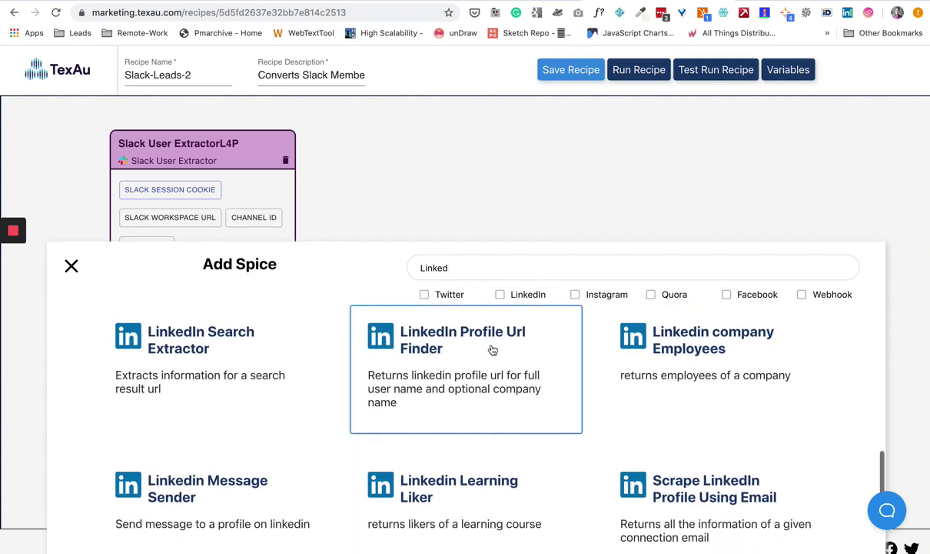
{"action": "left_click", "coordinate": [465, 327]}
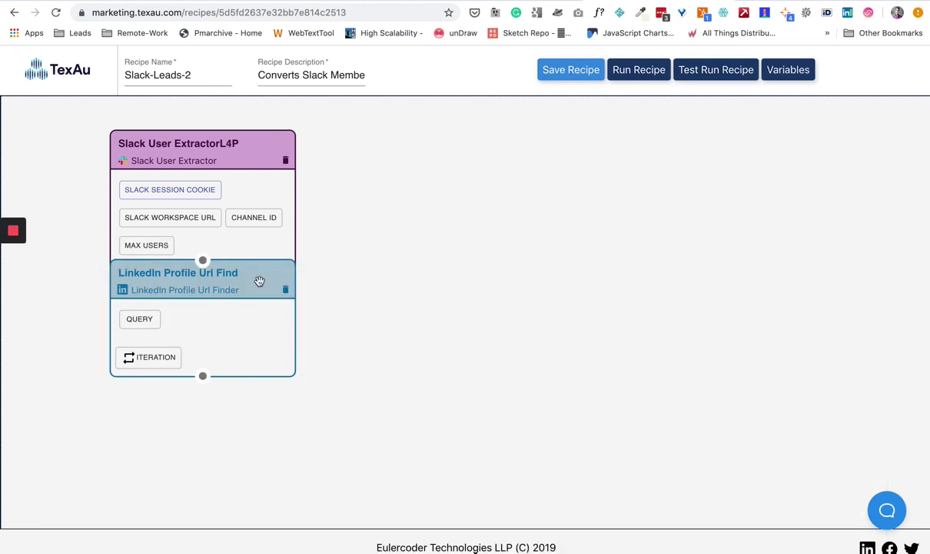
- Move the LinkedIn Profile Url Finder node to the right of the Slack User Extractor
{"action": "mouse_move", "coordinate": [257, 278]}
{"action": "left_mouse_down"}
{"action": "mouse_move", "coordinate": [442, 347]}
{"action": "mouse_move", "coordinate": [528, 200]}
{"action": "left_mouse_up"}
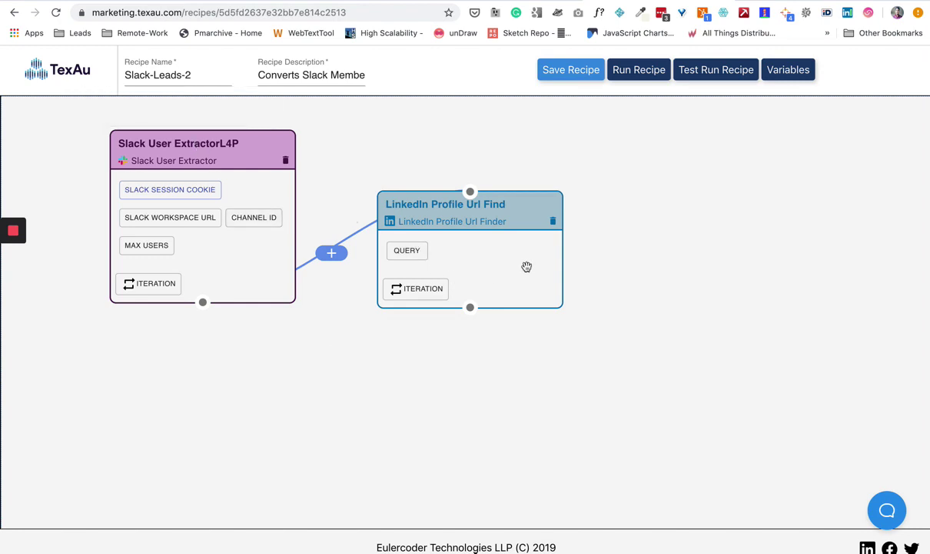
- Chain a LinkedIn Connect Request spice after the Profile Url Finder, placed at the upper right
{"action": "left_click", "coordinate": [471, 306]}
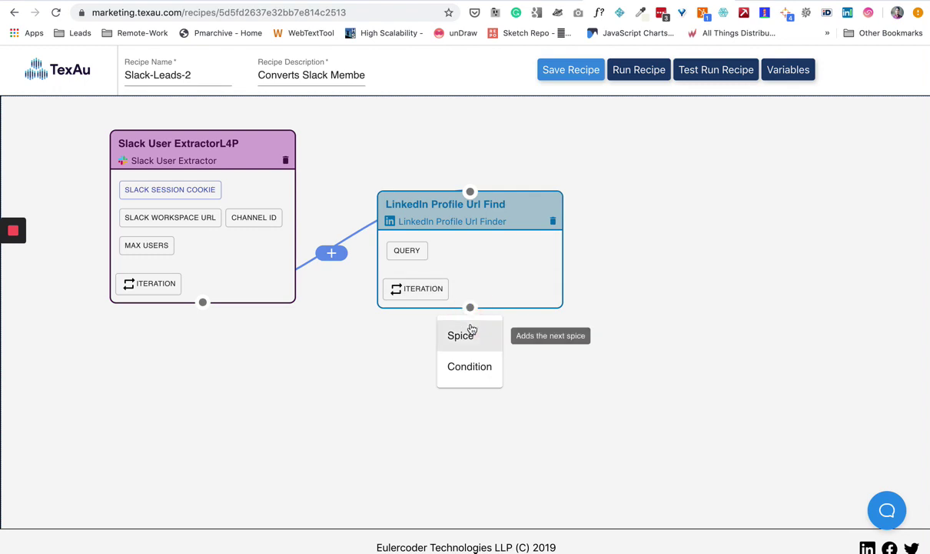
{"action": "left_click", "coordinate": [470, 332]}
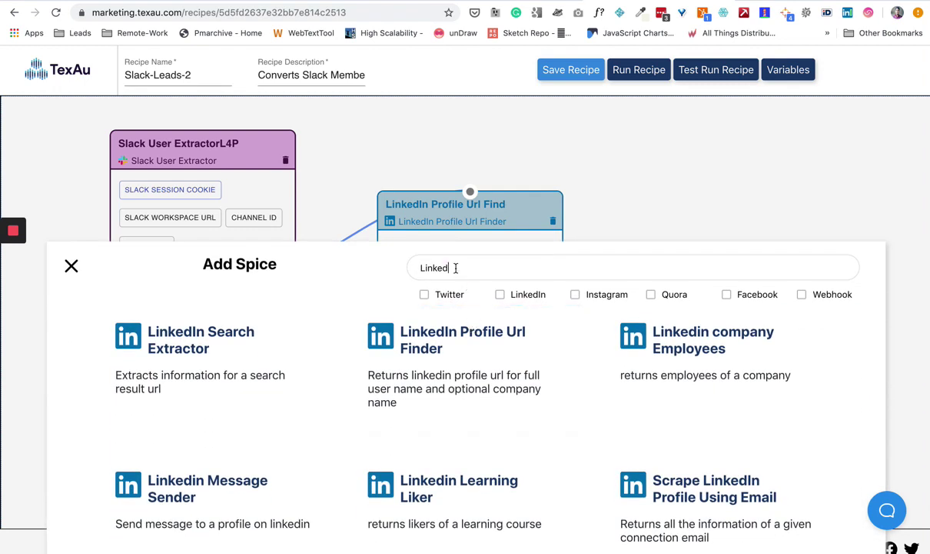
{"action": "key", "text": "BackSpace"}
{"action": "key", "text": "BackSpace"}
{"action": "key", "text": "BackSpace"}
{"action": "key", "text": "BackSpace"}
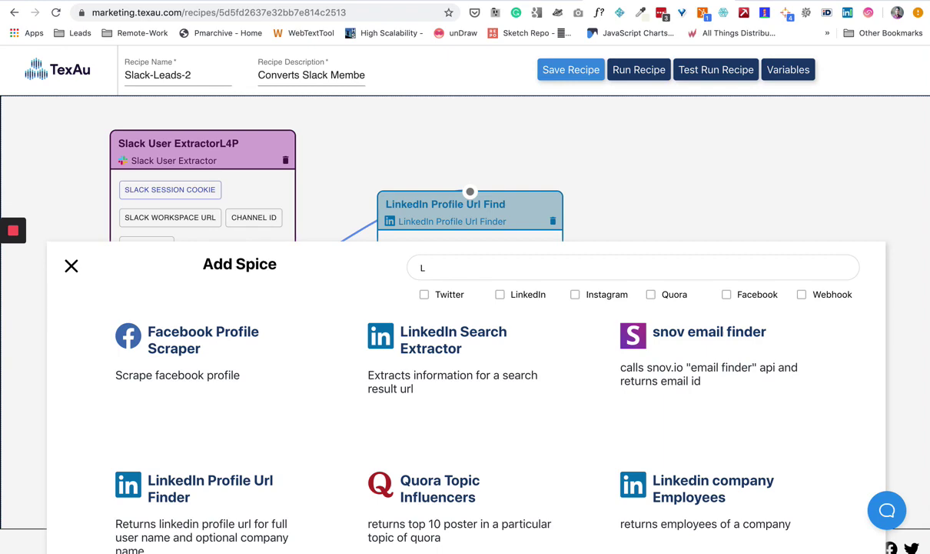
{"action": "key", "text": "BackSpace"}
{"action": "type", "text": "conn"}
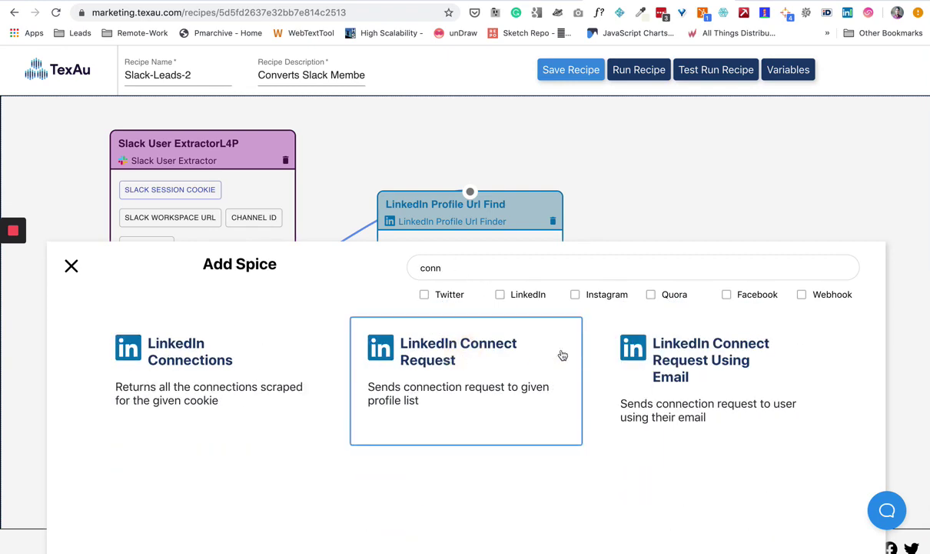
{"action": "left_click", "coordinate": [528, 336]}
{"action": "left_click_drag", "start_coordinate": [526, 336], "coordinate": [826, 157]}
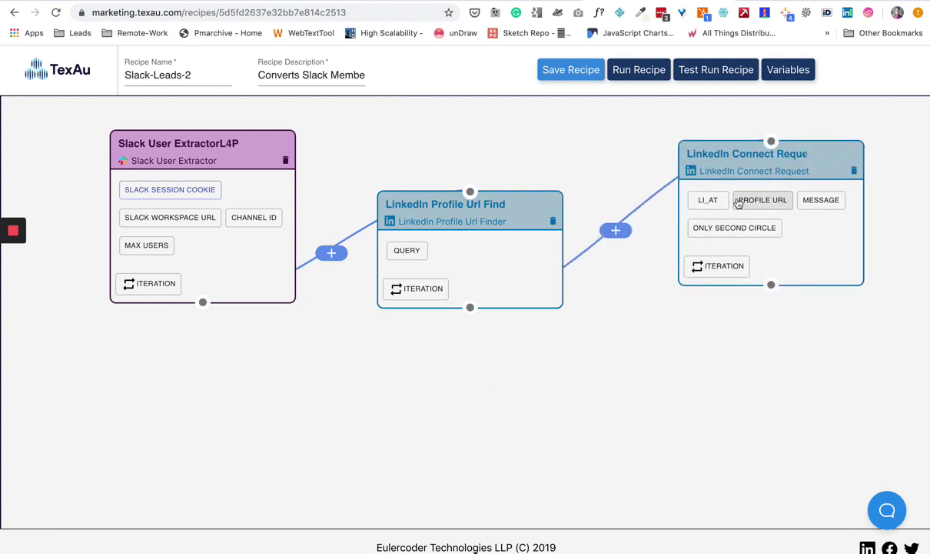